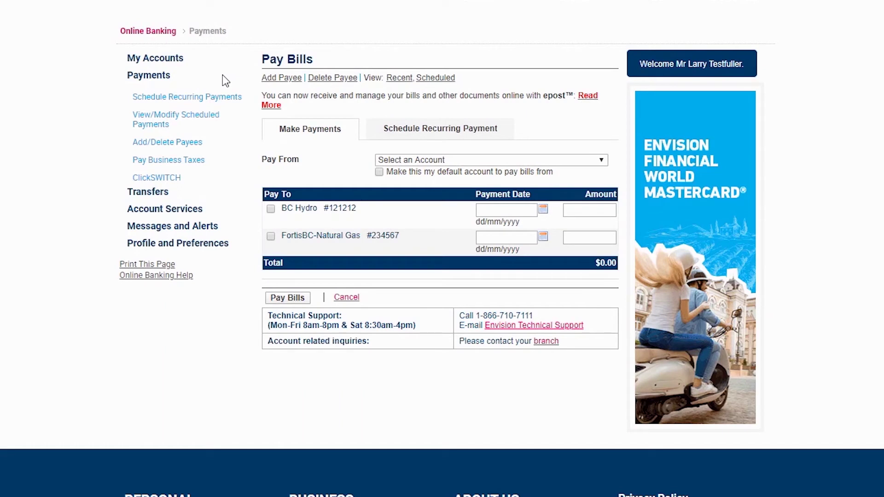
Go from Pay Bills to the Transfer Funds page using the Transfers menu
{"action": "left_click", "coordinate": [163, 198]}
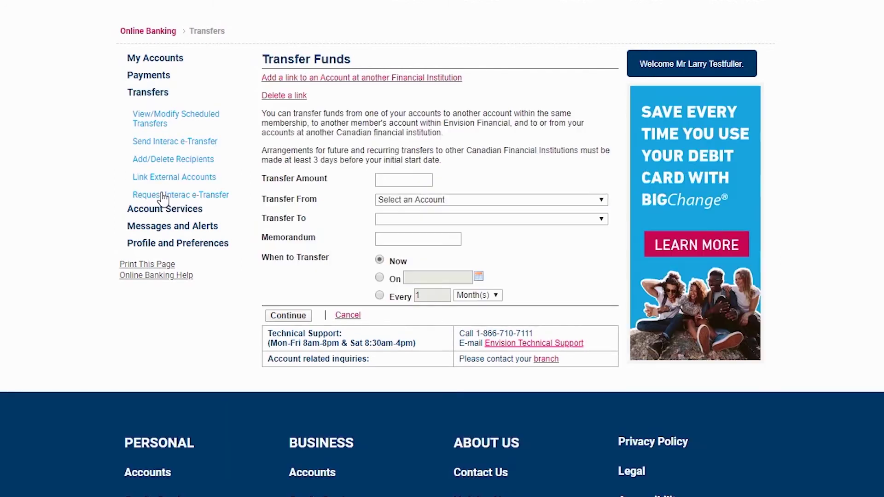
Start a new Interac e-Transfer recipient who receives transfers by email and mobile phone
{"action": "left_click", "coordinate": [183, 143]}
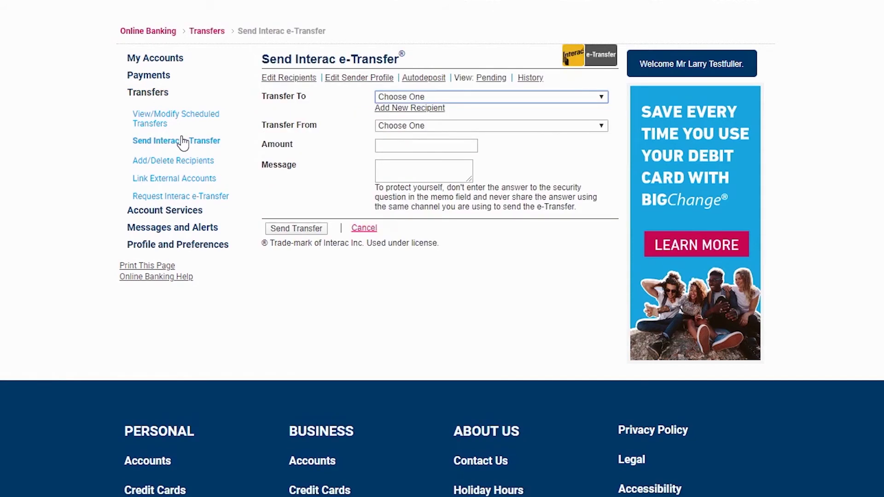
{"action": "left_click", "coordinate": [212, 79]}
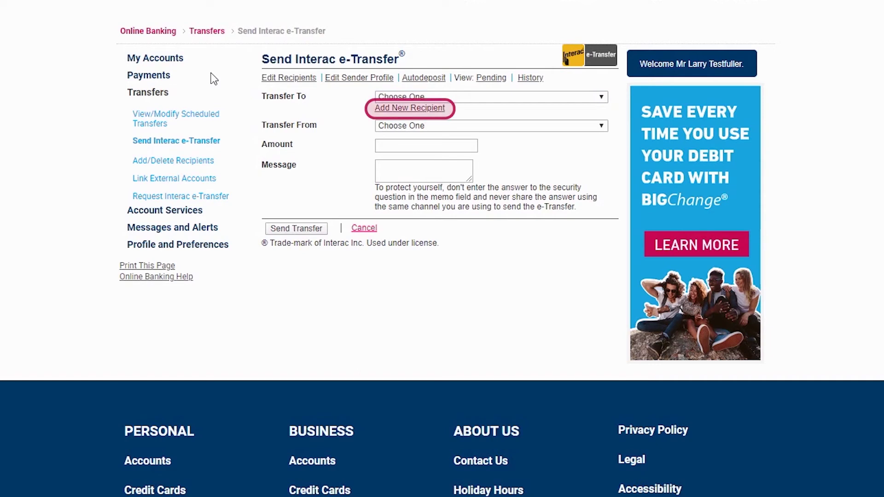
{"action": "left_click", "coordinate": [389, 110]}
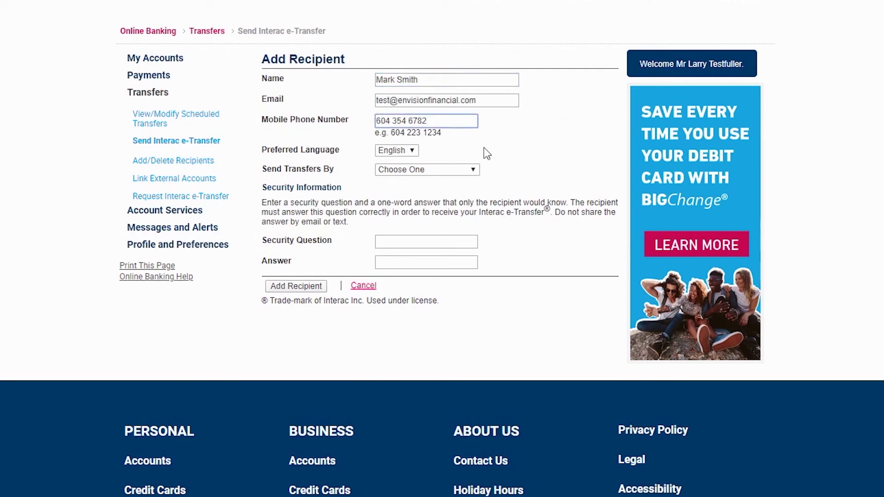
{"action": "left_click", "coordinate": [473, 170]}
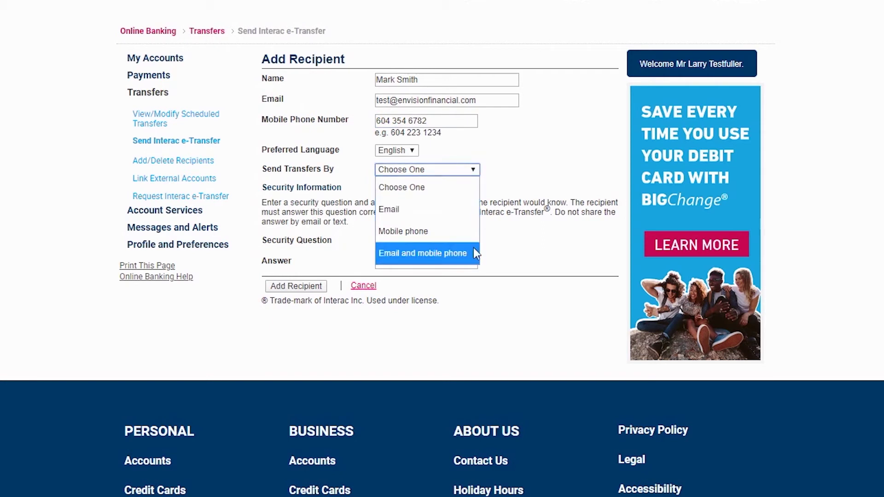
{"action": "left_click", "coordinate": [436, 253]}
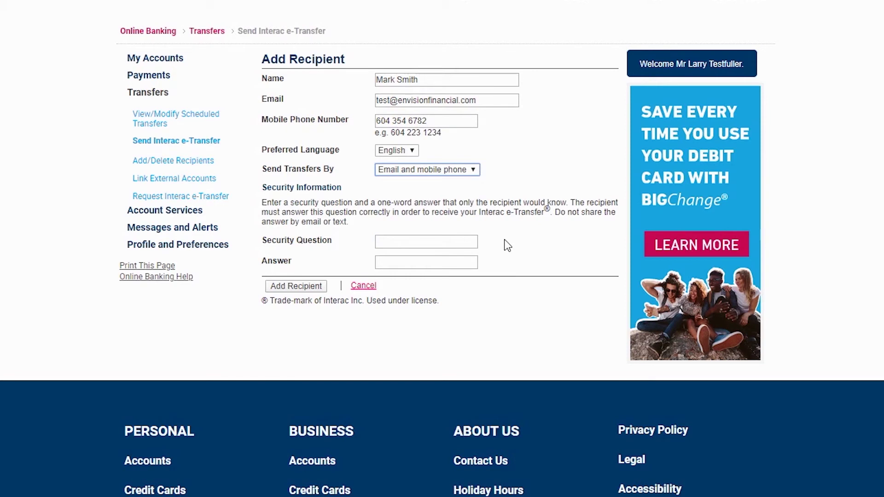
Add the security question 'What street did you grow up on?' and its answer, then submit the recipient
{"action": "left_click", "coordinate": [460, 240]}
{"action": "type", "text": "What stre"}
{"action": "type", "text": "et did you gr"}
{"action": "type", "text": "ow up on?"}
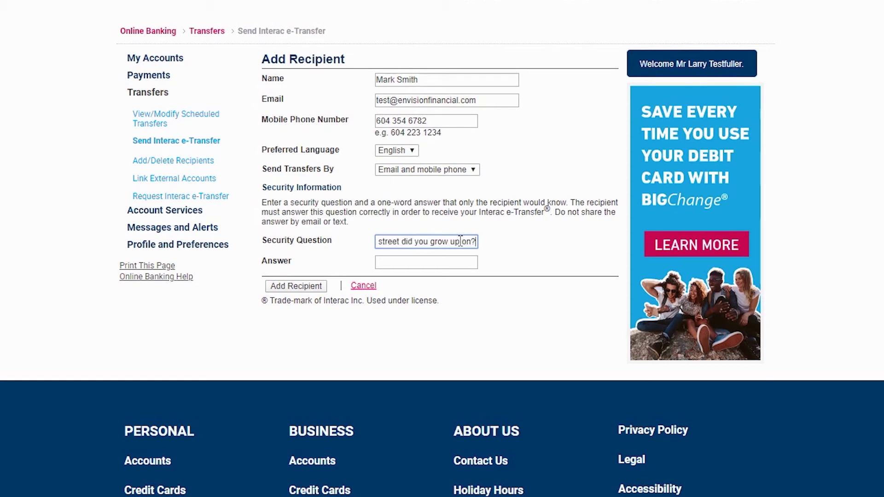
{"action": "left_click", "coordinate": [450, 261]}
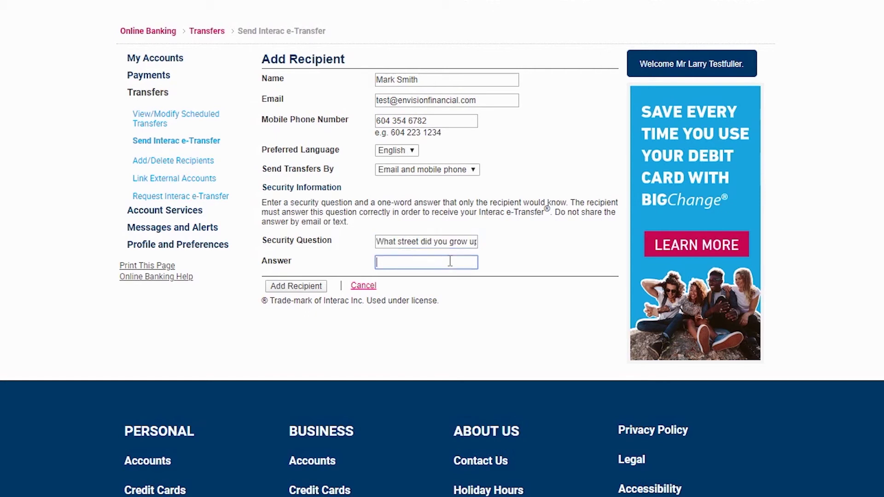
{"action": "left_click", "coordinate": [315, 286]}
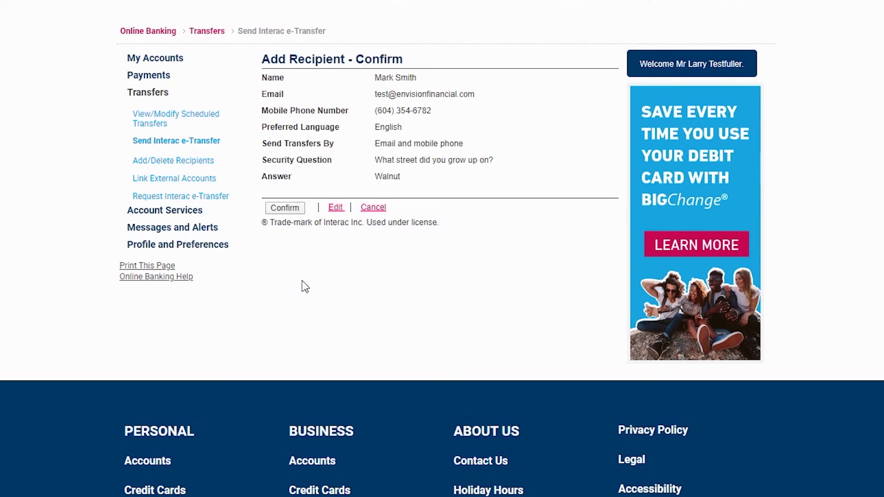
Save the new recipient and select them as the e-Transfer recipient
{"action": "left_click", "coordinate": [286, 208]}
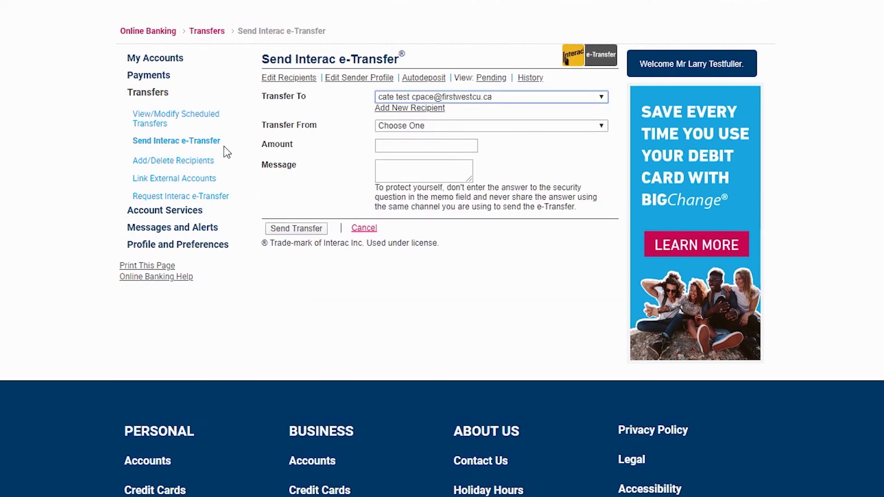
{"action": "left_click", "coordinate": [214, 143]}
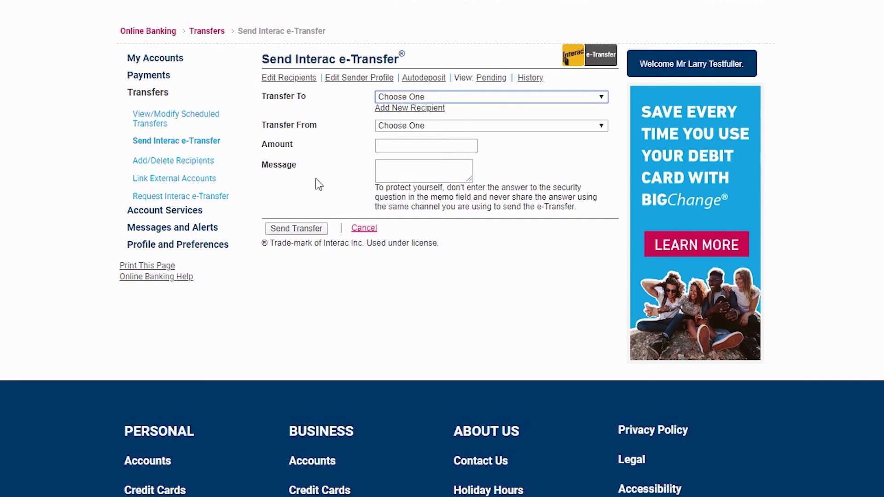
{"action": "left_click", "coordinate": [602, 97]}
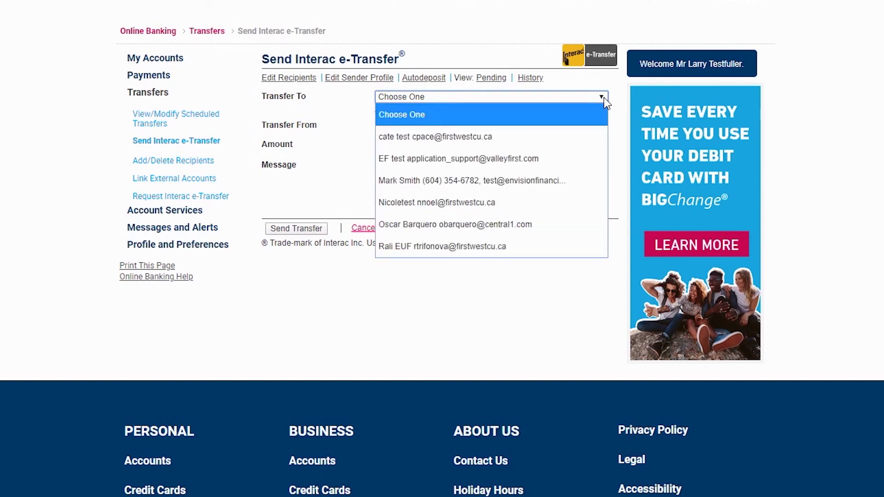
{"action": "left_click", "coordinate": [557, 180]}
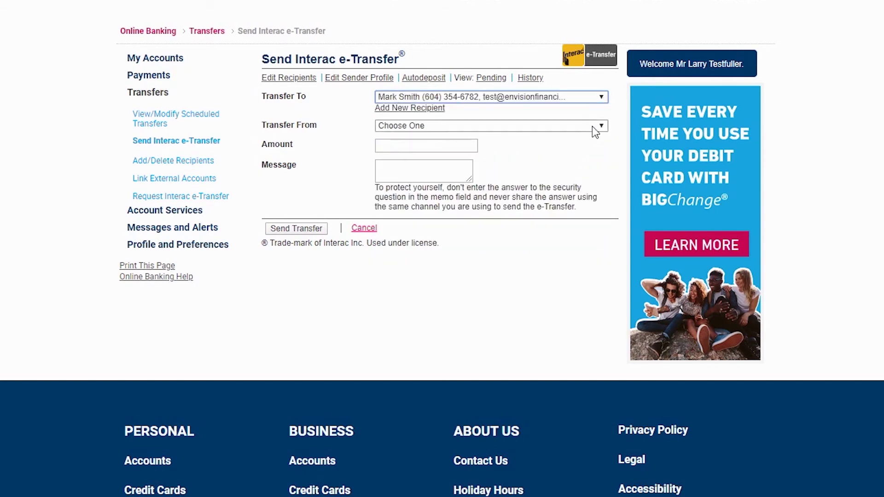
Set a $40 e-Transfer from Simply Free Account 0 and submit it for review
{"action": "left_click", "coordinate": [592, 126]}
{"action": "left_click", "coordinate": [548, 165]}
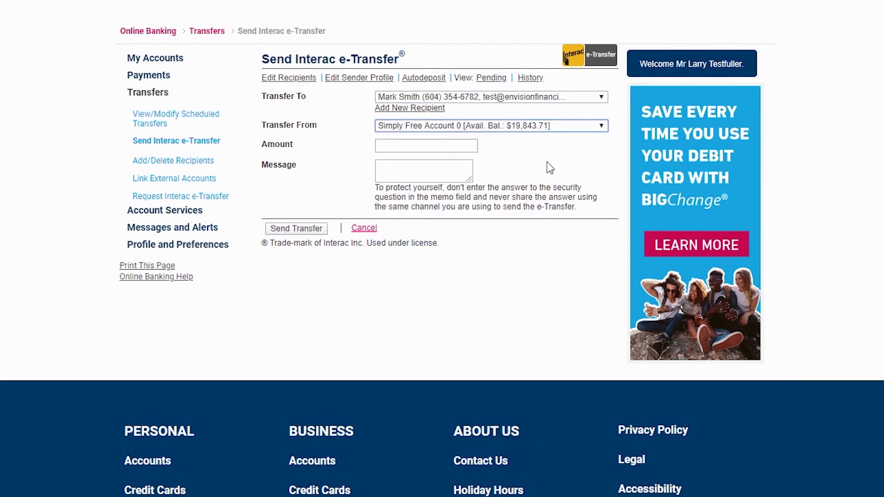
{"action": "left_click", "coordinate": [437, 143]}
{"action": "type", "text": "40"}
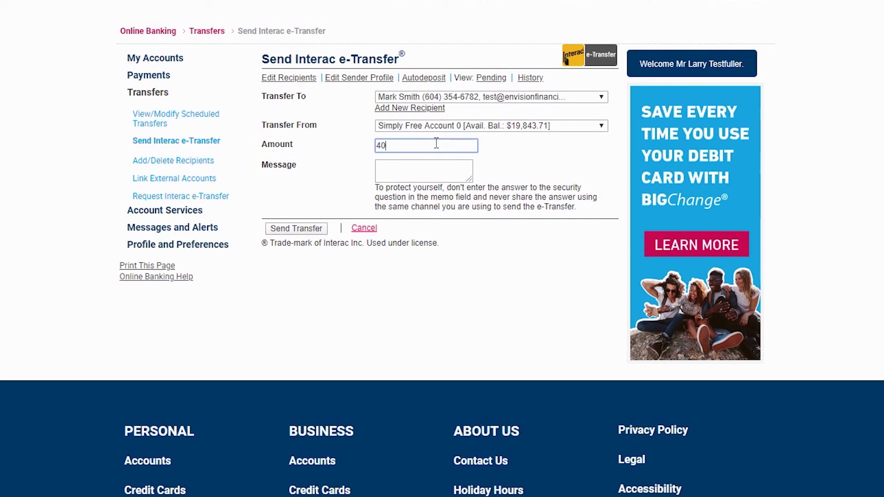
{"action": "left_click", "coordinate": [303, 231]}
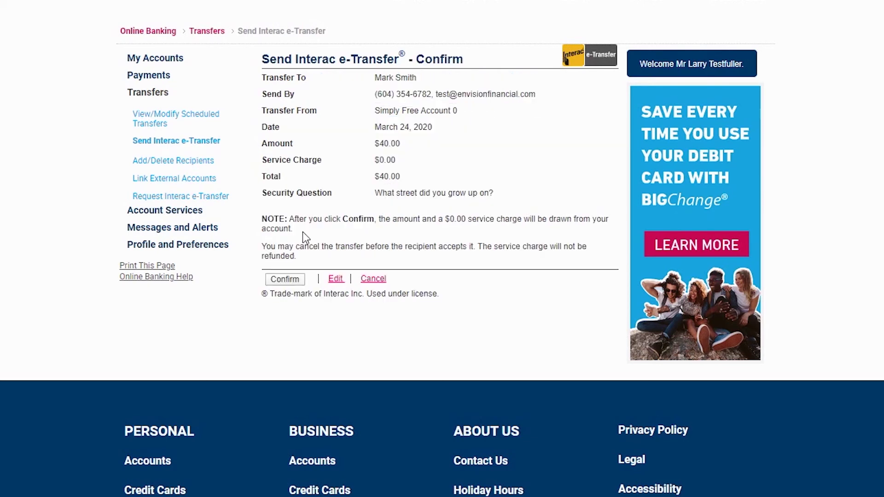
Send the $40.00 e-Transfer, then cancel it from the Pending list
{"action": "left_click", "coordinate": [292, 283]}
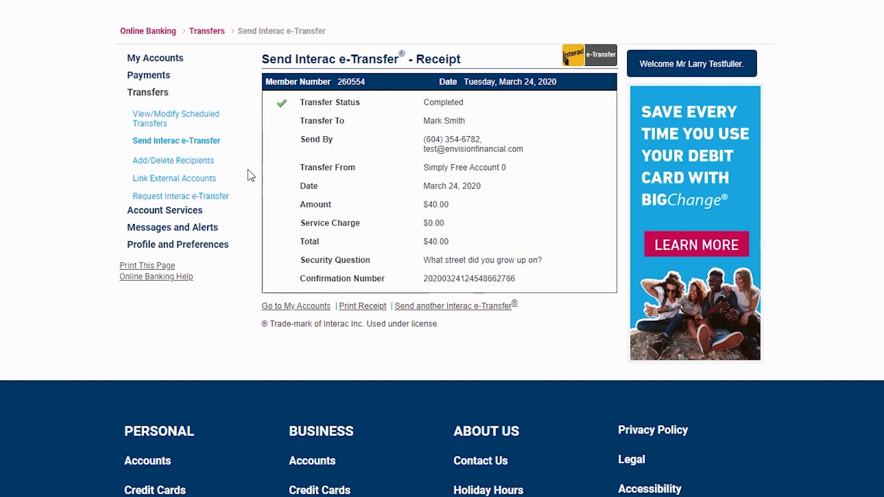
{"action": "left_click", "coordinate": [193, 142]}
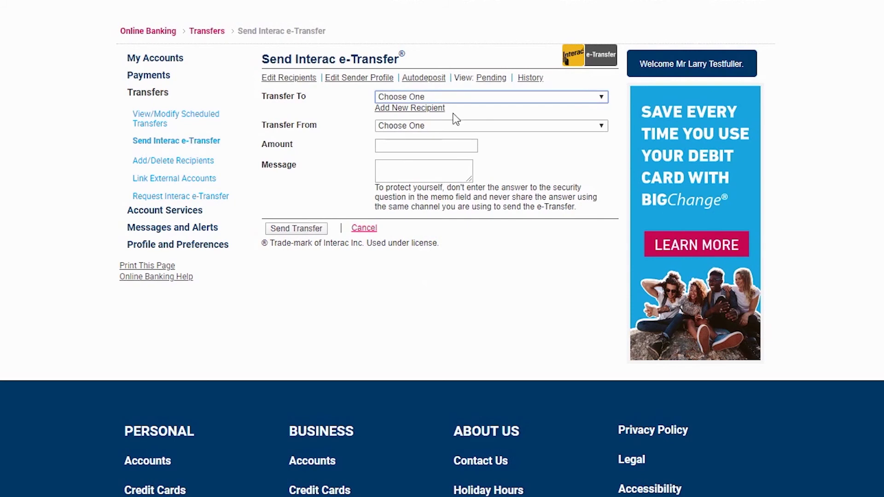
{"action": "left_click", "coordinate": [490, 79]}
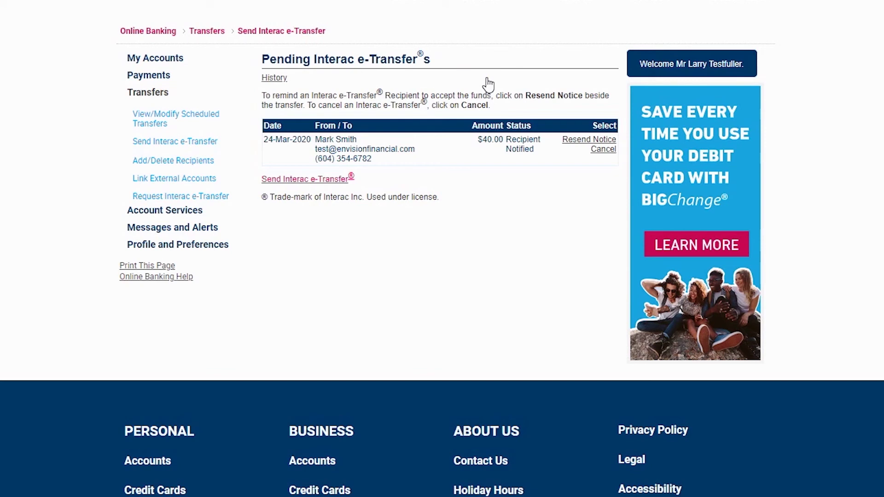
{"action": "left_click", "coordinate": [604, 149]}
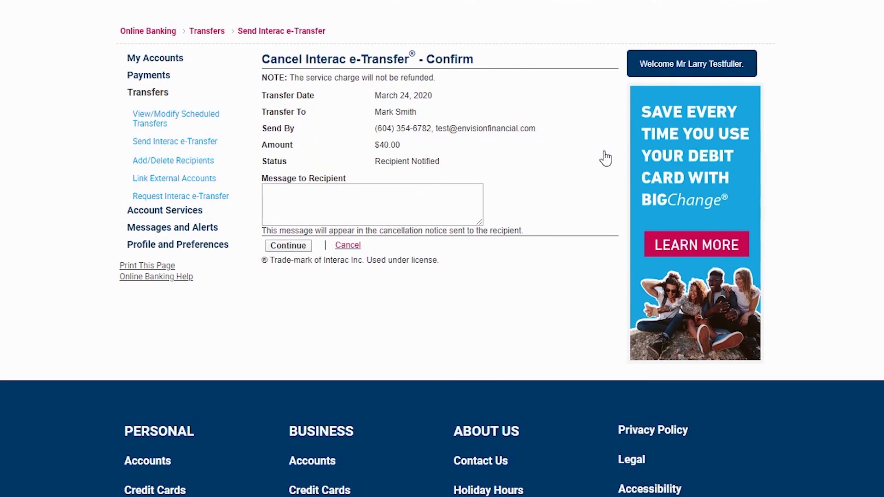
{"action": "left_click", "coordinate": [288, 246]}
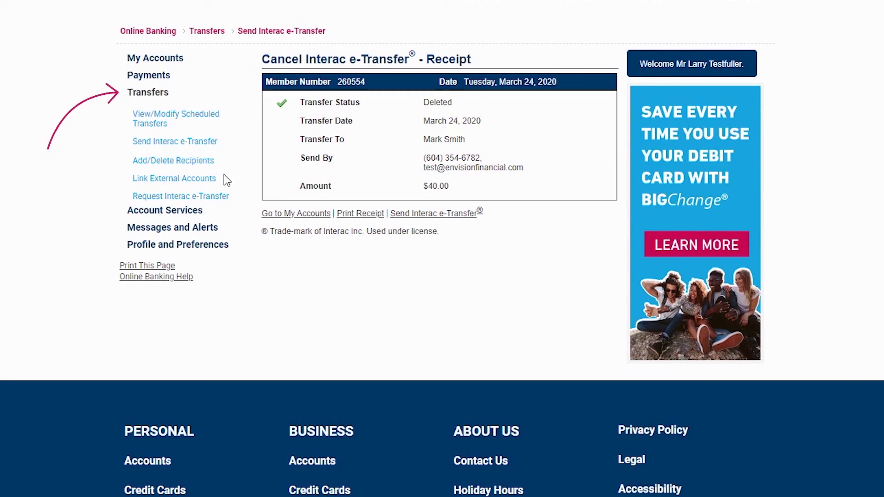
Fill the Transfer Funds form with 400 from Simply Free Account 0 to Personal Loan 1
{"action": "left_click", "coordinate": [144, 93]}
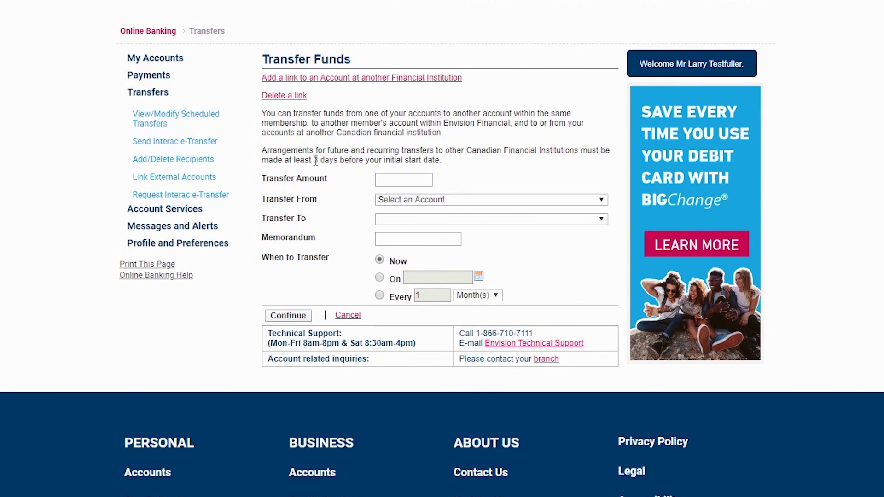
{"action": "left_click", "coordinate": [411, 183]}
{"action": "type", "text": "400"}
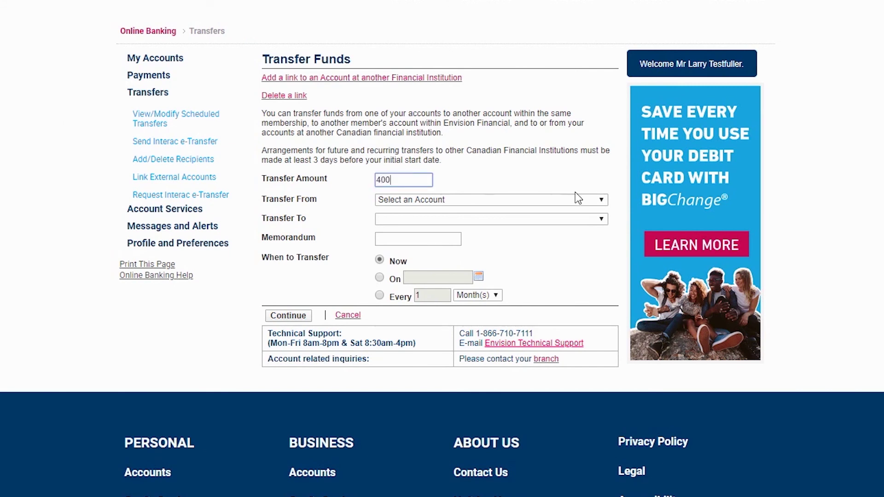
{"action": "left_click", "coordinate": [577, 199]}
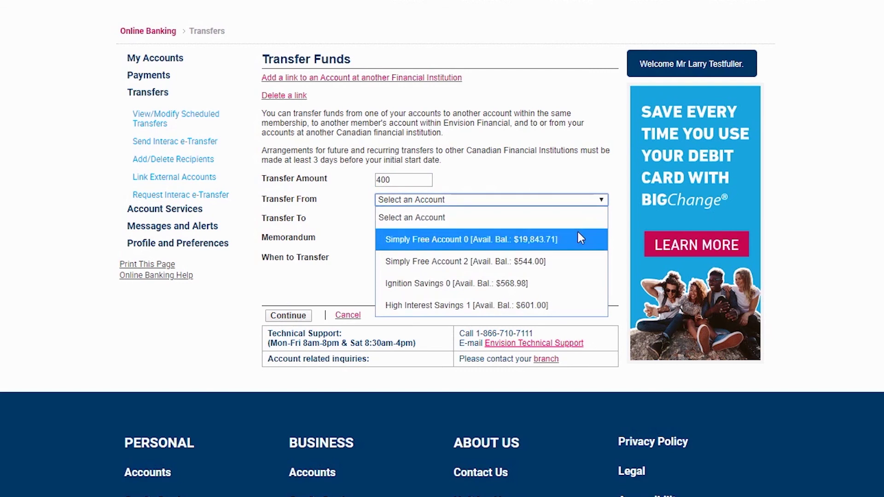
{"action": "left_click", "coordinate": [578, 234]}
{"action": "left_click", "coordinate": [579, 221]}
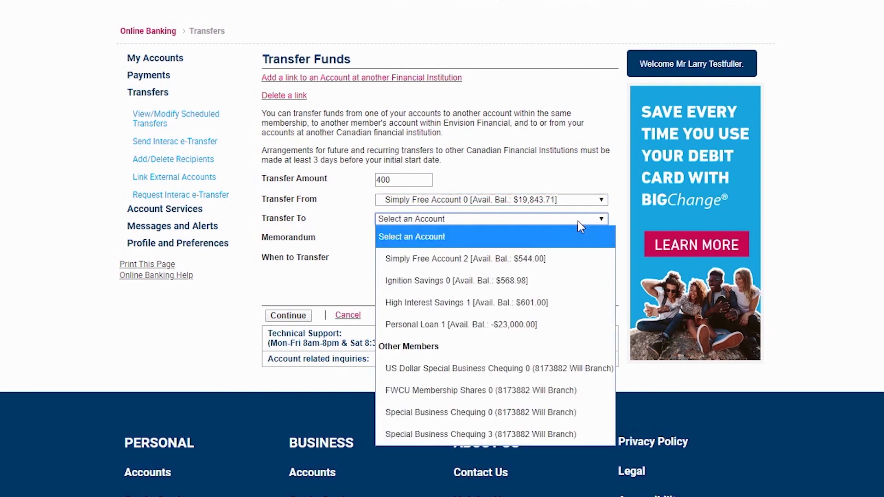
{"action": "left_click", "coordinate": [554, 324]}
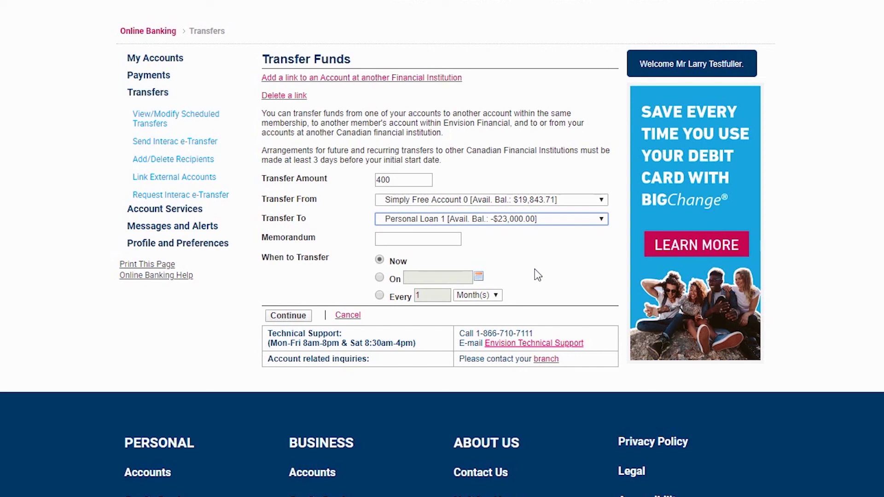
Make the transfer recur every 1 month starting April 1, 2020
{"action": "left_click", "coordinate": [379, 295]}
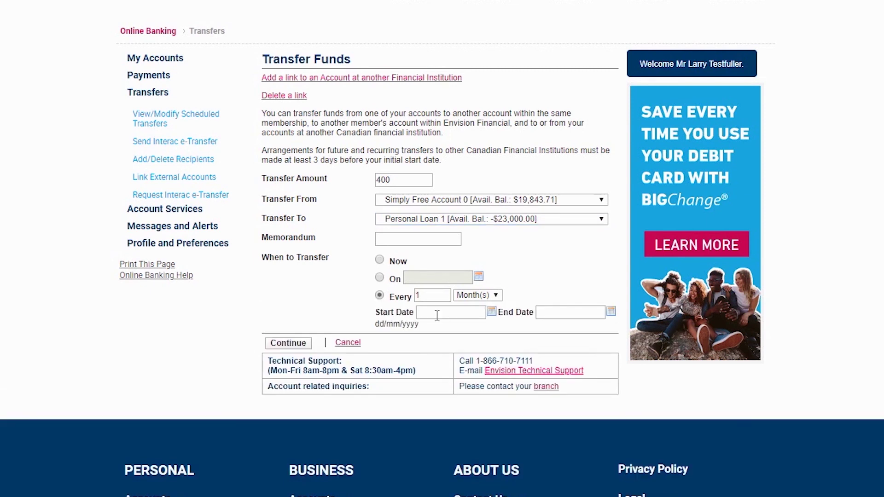
{"action": "left_click", "coordinate": [491, 312]}
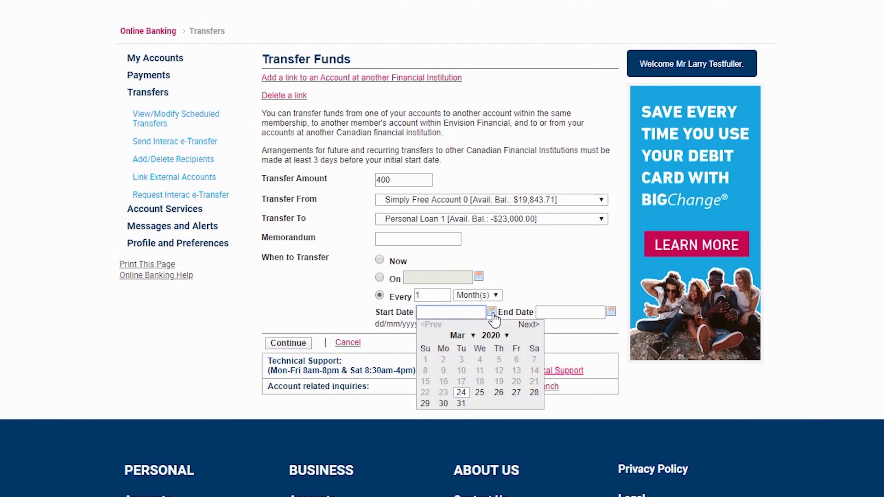
{"action": "left_click", "coordinate": [528, 325]}
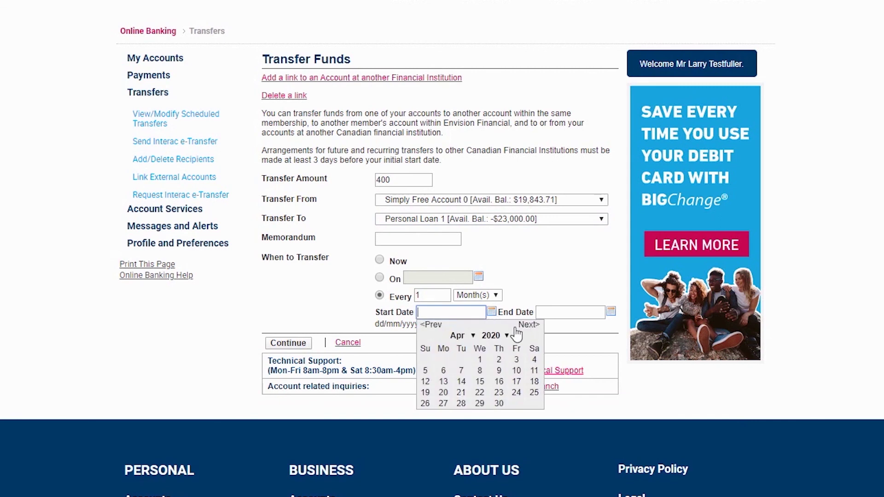
{"action": "left_click", "coordinate": [479, 360]}
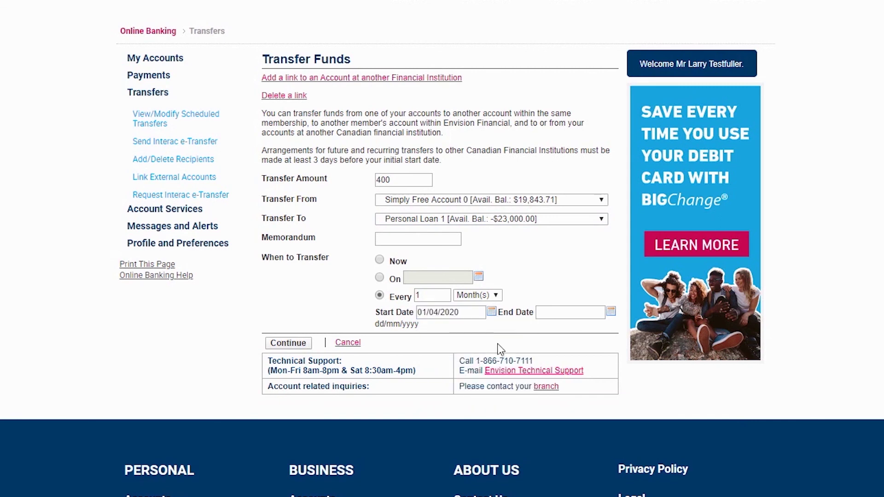
Set the end date to April 1, 2021 and confirm the recurring transfer
{"action": "left_click", "coordinate": [611, 313]}
{"action": "left_click", "coordinate": [620, 334]}
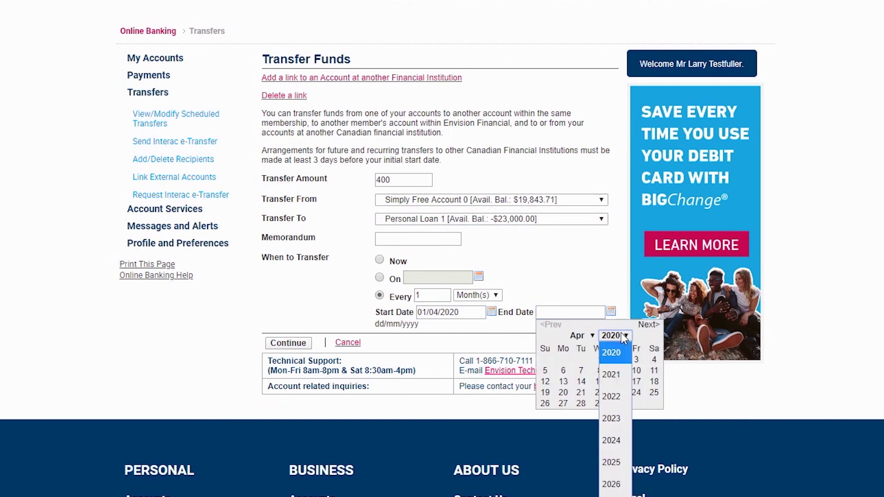
{"action": "left_click", "coordinate": [617, 371]}
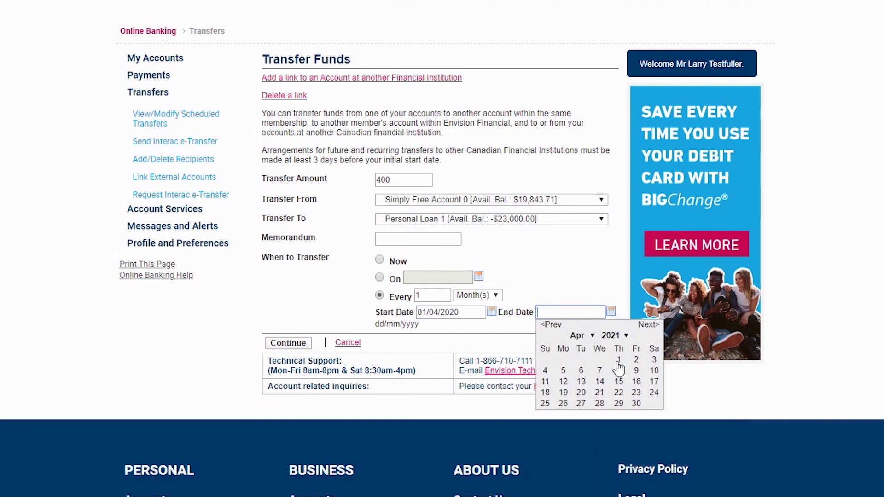
{"action": "left_click", "coordinate": [618, 360]}
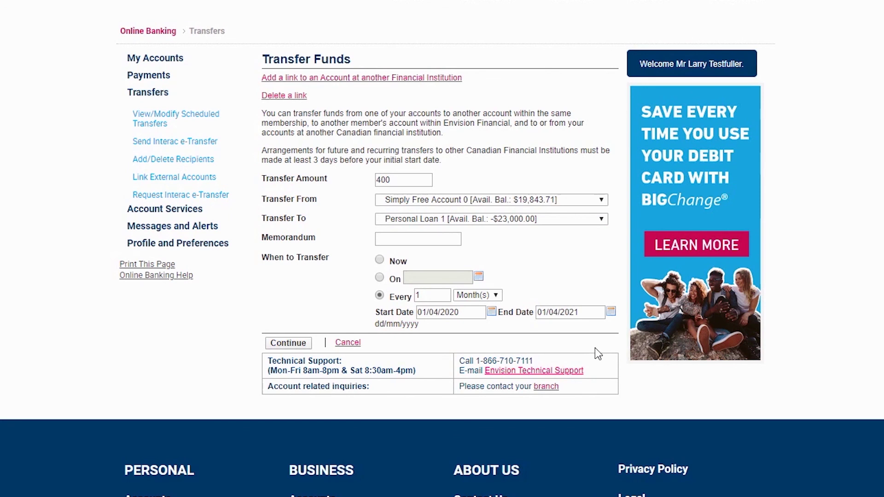
{"action": "left_click", "coordinate": [289, 343]}
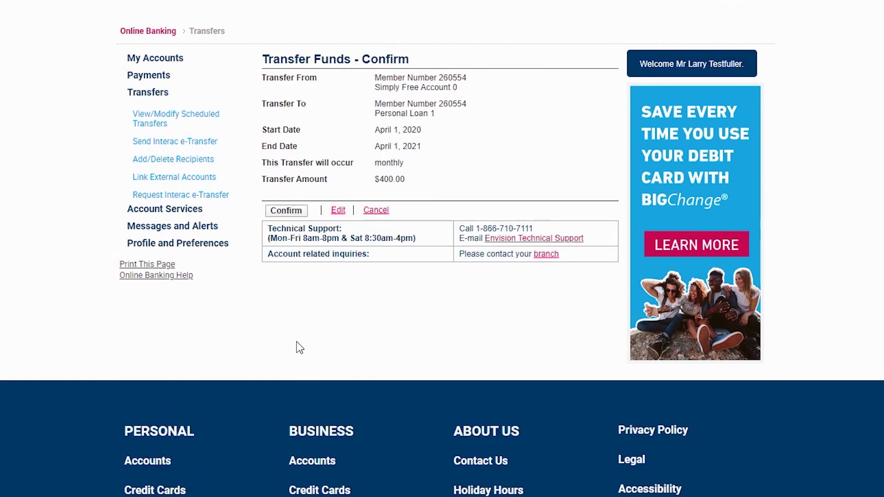
{"action": "left_click", "coordinate": [286, 211]}
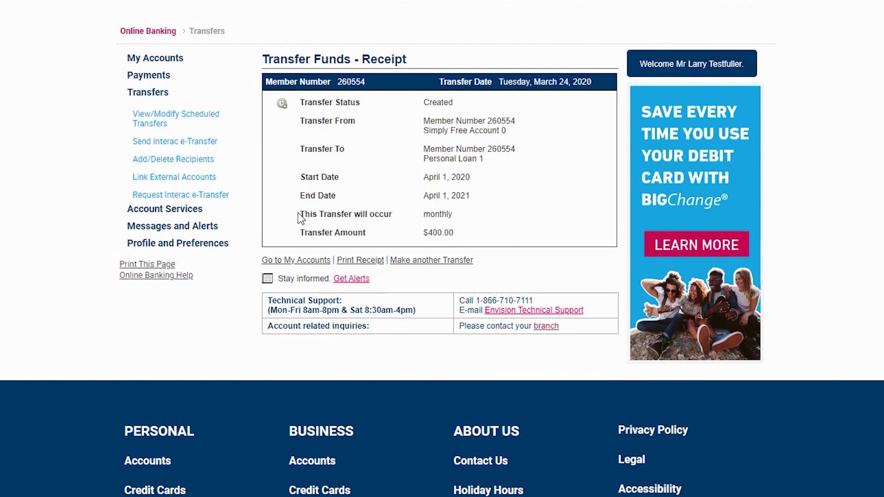